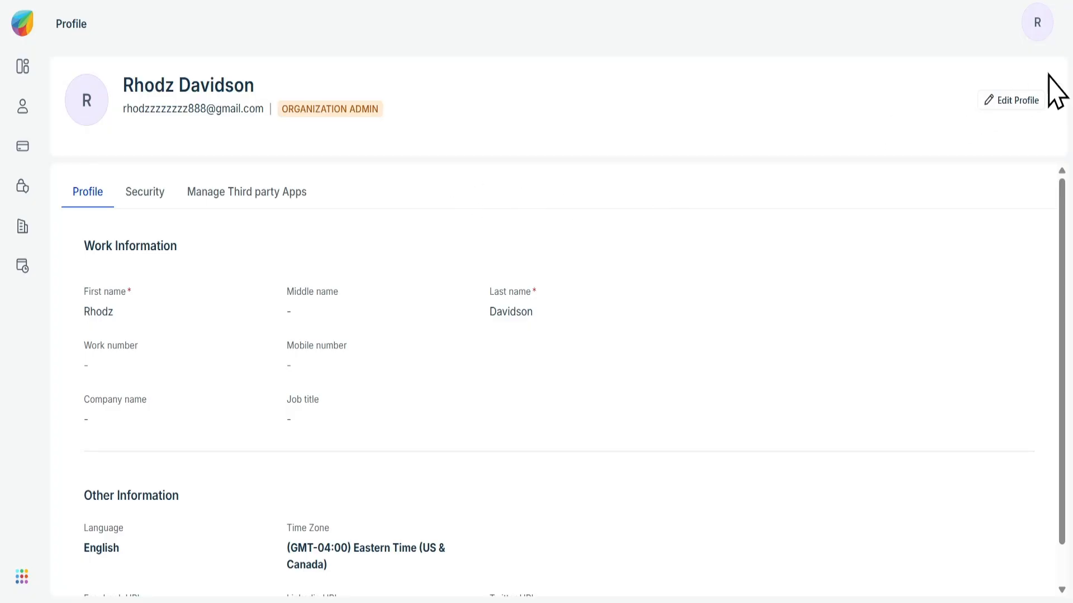
# Edit the admin's own profile and enter phone numbers for both work and mobile
pyautogui.click(1010, 100)
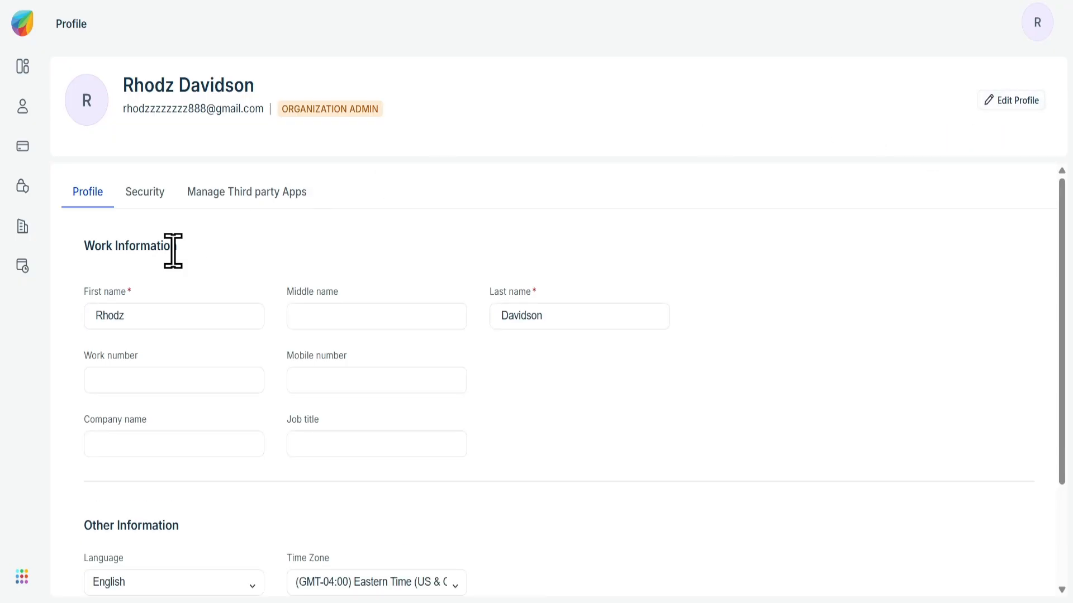
pyautogui.click(175, 368)
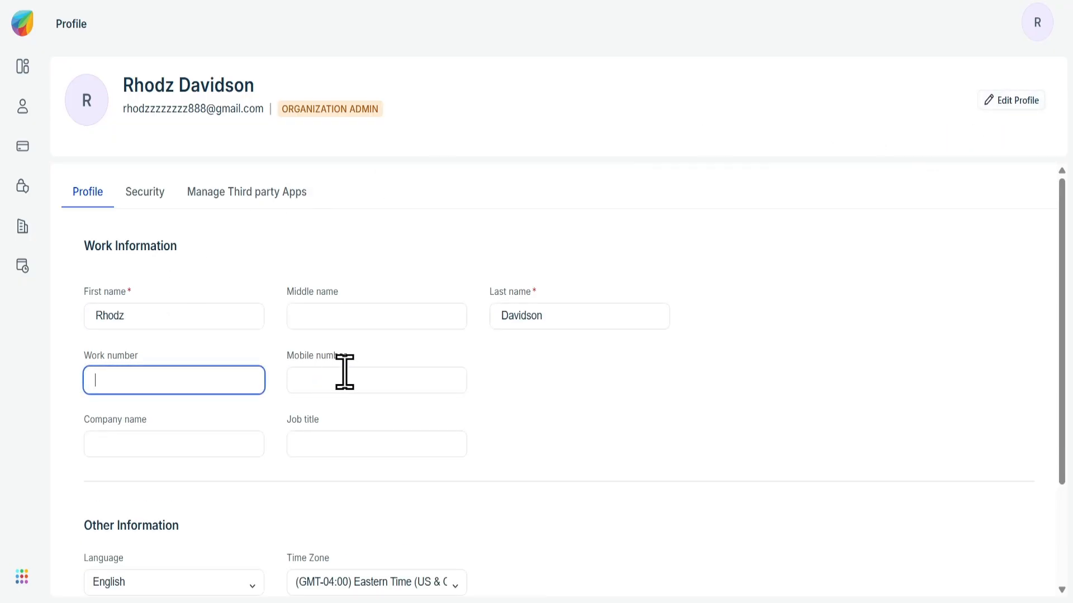
pyautogui.click(366, 376)
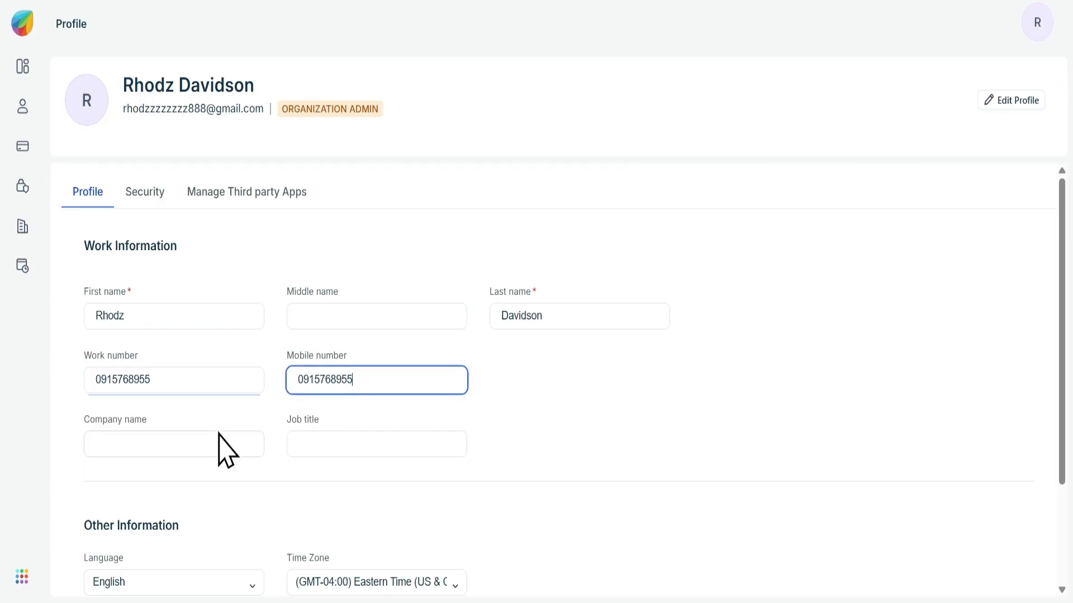
# Set the profile's company name to ABC Company and job title to CEO, and save the profile
pyautogui.click(214, 433)
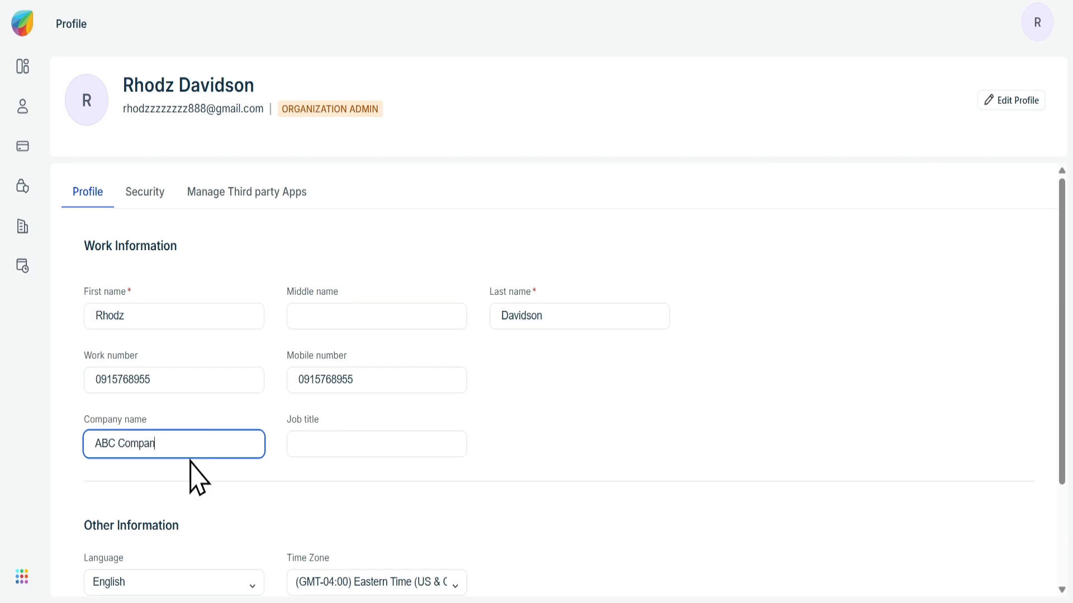
pyautogui.press('Tab')
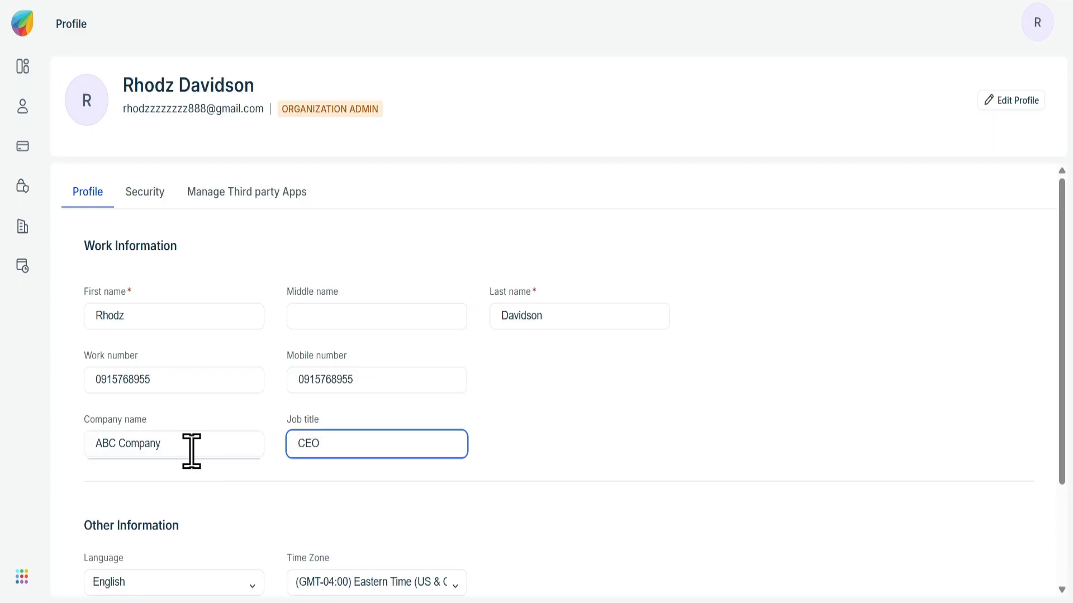
pyautogui.scroll(-3, 190, 450)
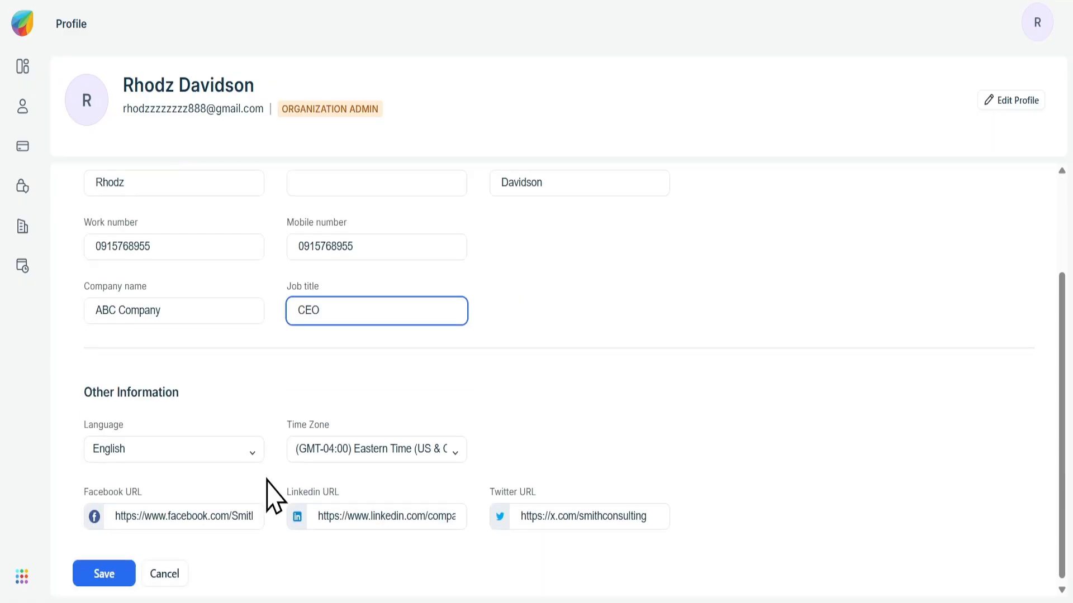
pyautogui.click(123, 575)
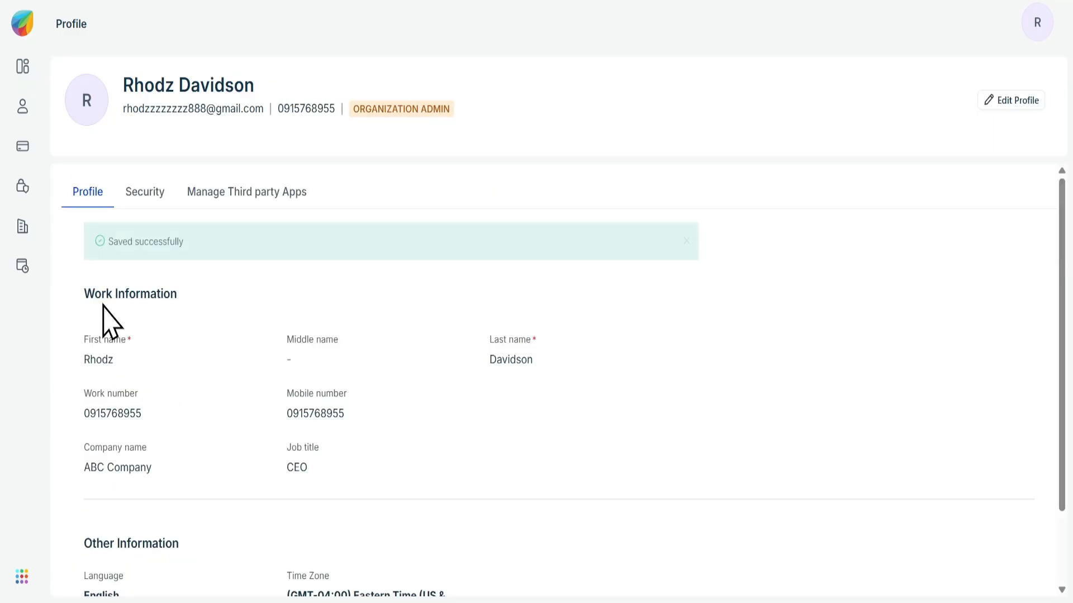
# Add a new user to the organization with first name, last name and email address, keeping the USER role
pyautogui.click(18, 107)
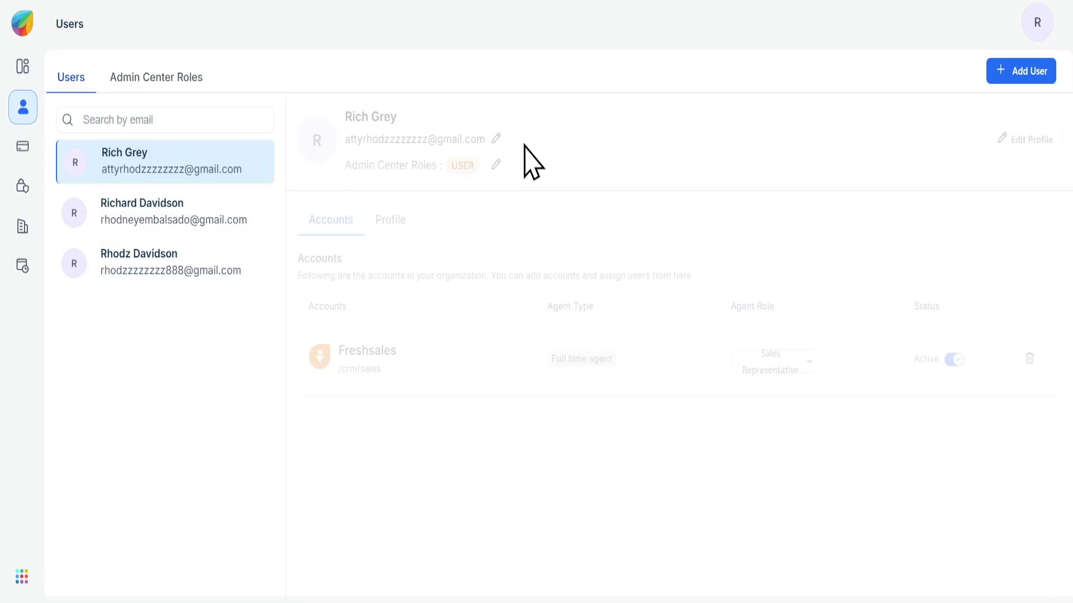
pyautogui.click(1001, 72)
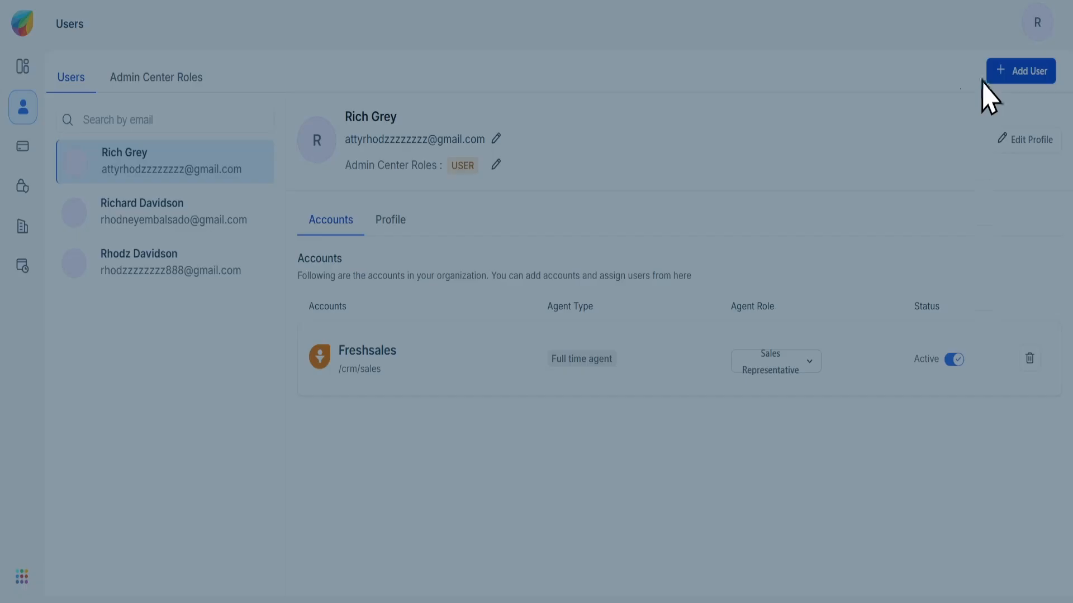
pyautogui.click(762, 119)
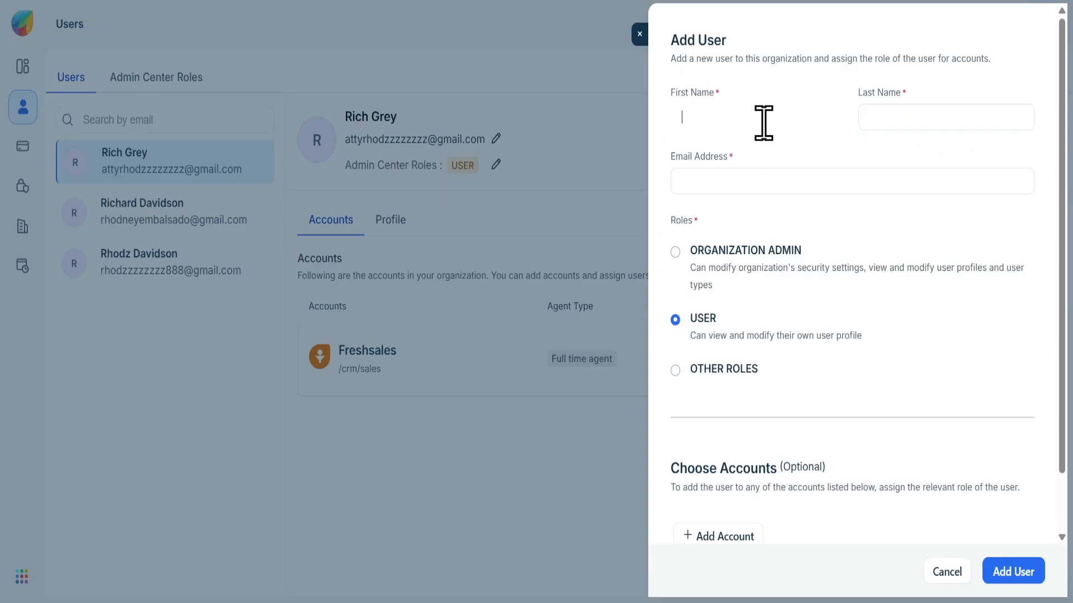
pyautogui.write('Clark')
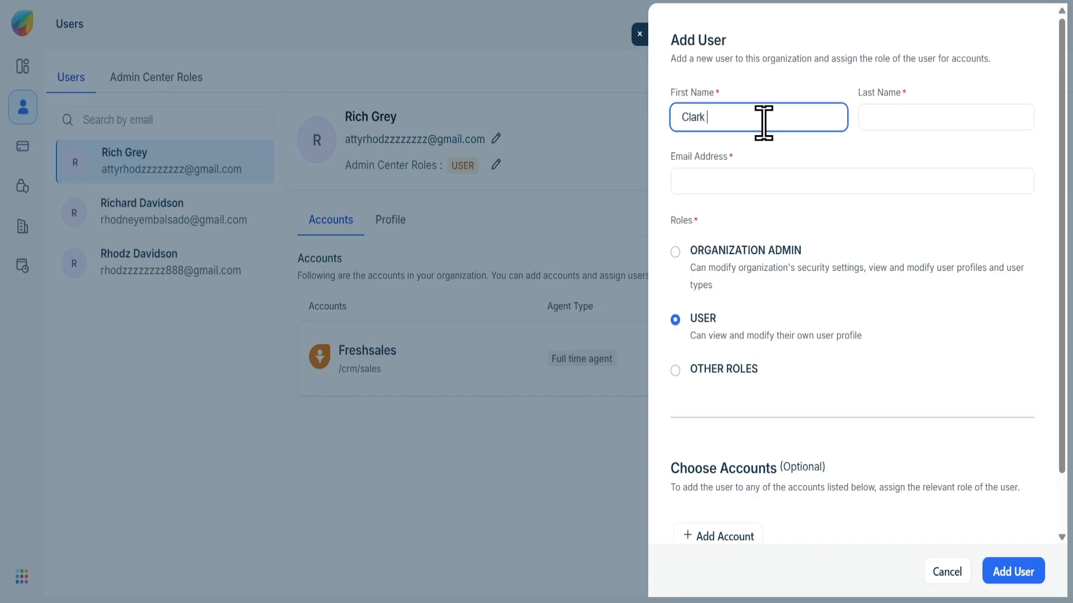
pyautogui.press('Tab')
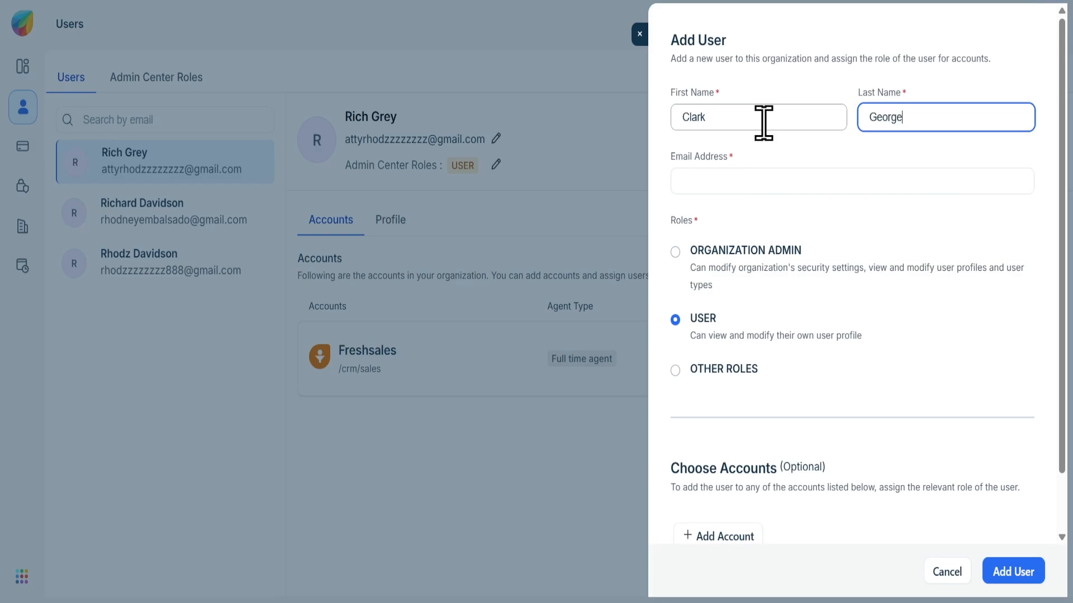
pyautogui.click(752, 179)
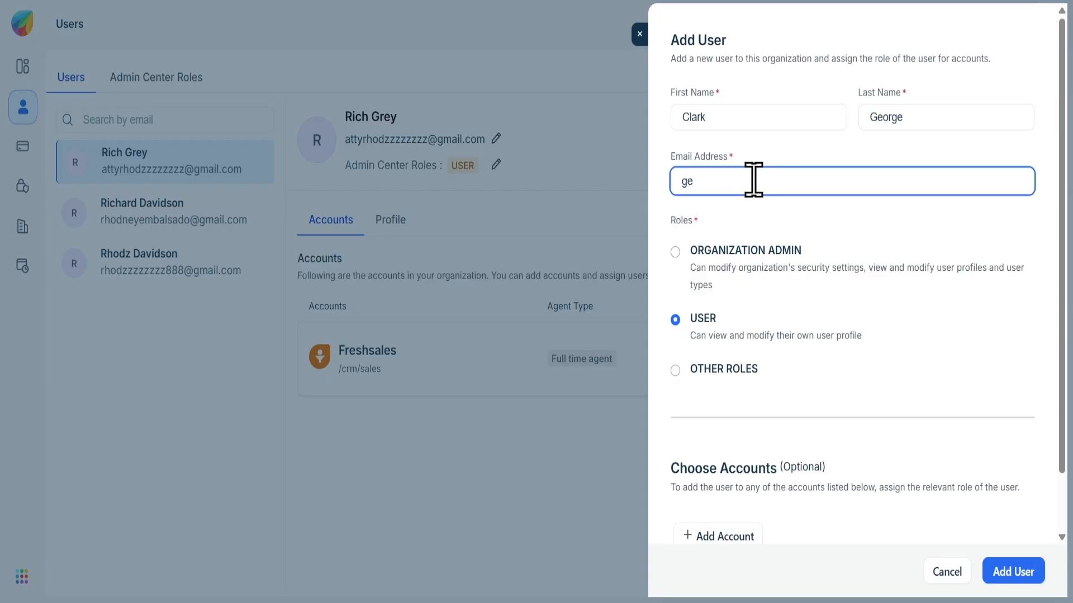
pyautogui.write('george@sample.com')
pyautogui.click(998, 572)
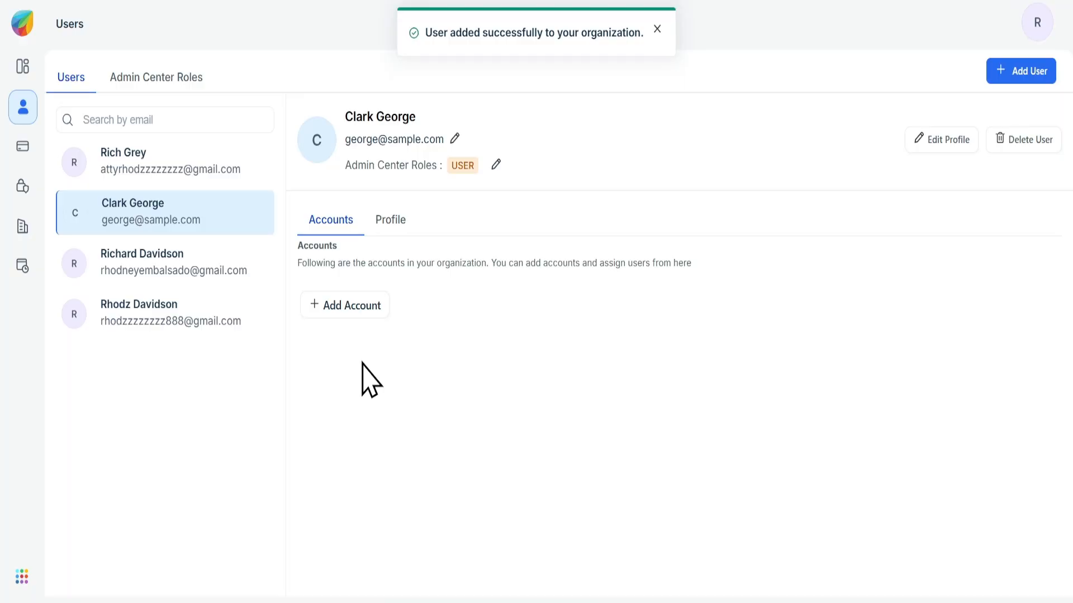
# Assign the Freshsales account to the new user with the Sales Manager agent role
pyautogui.click(359, 311)
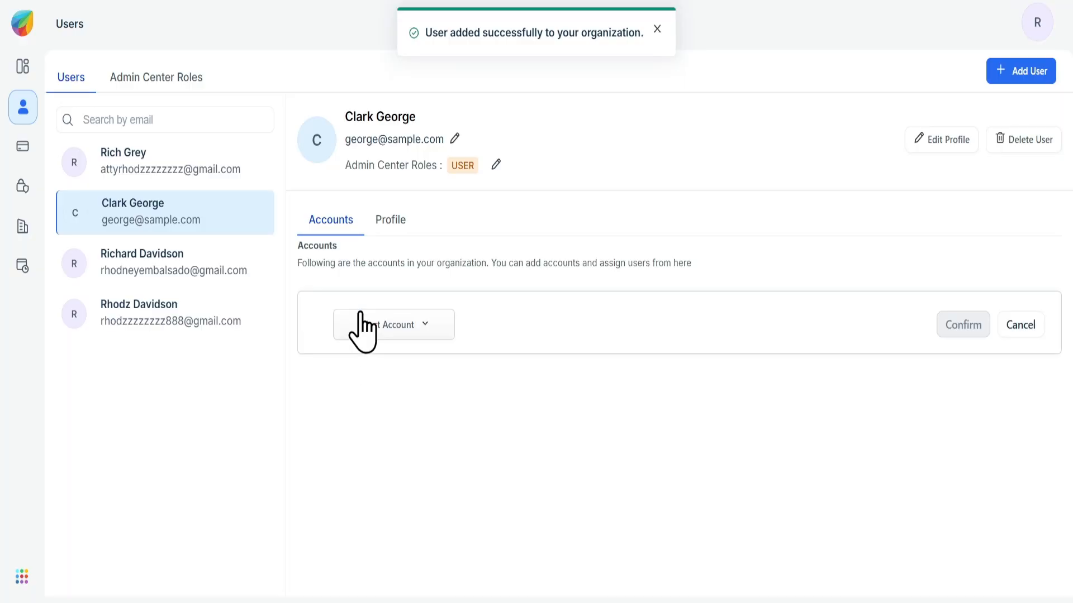
pyautogui.click(414, 327)
pyautogui.click(420, 373)
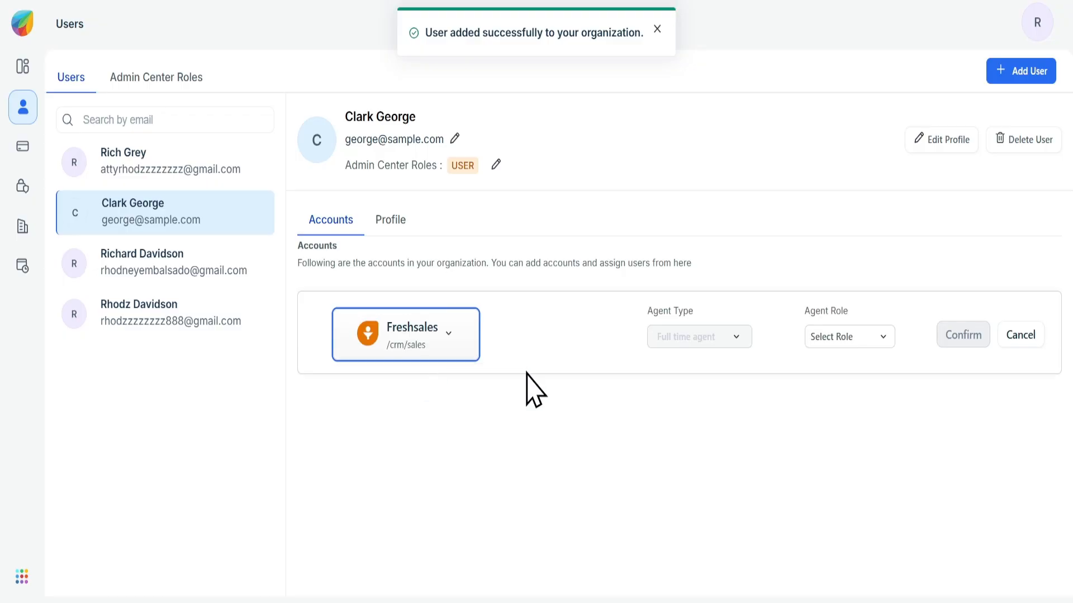
pyautogui.click(811, 342)
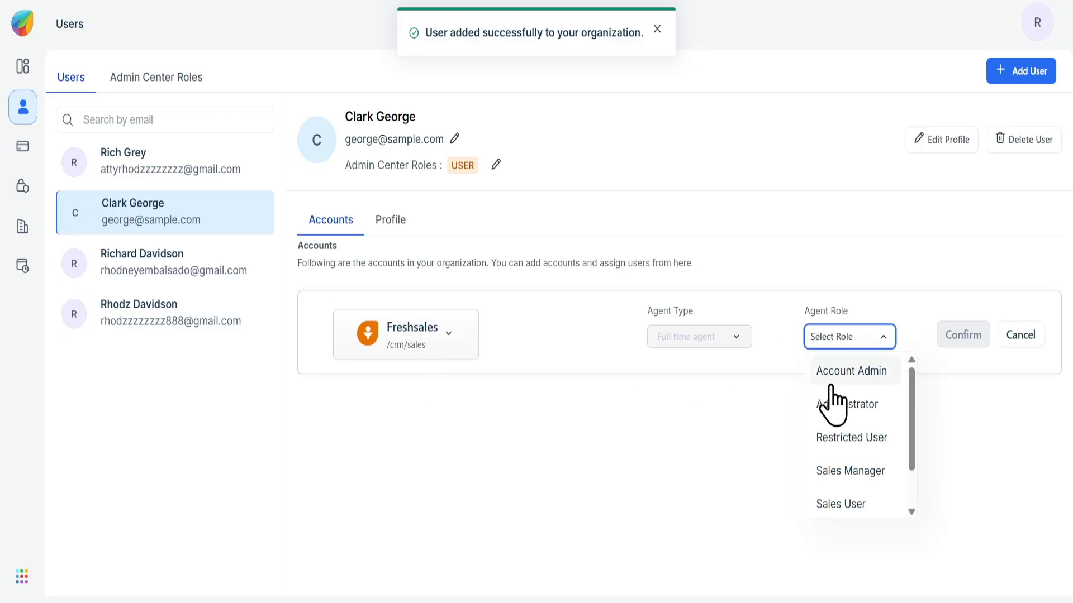
pyautogui.click(840, 472)
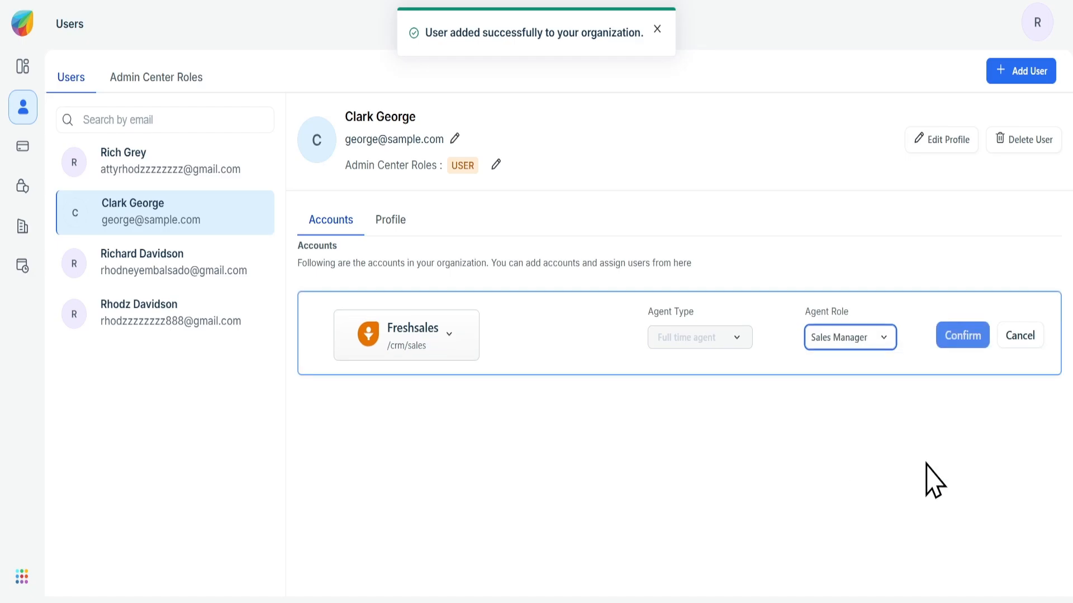
pyautogui.click(962, 335)
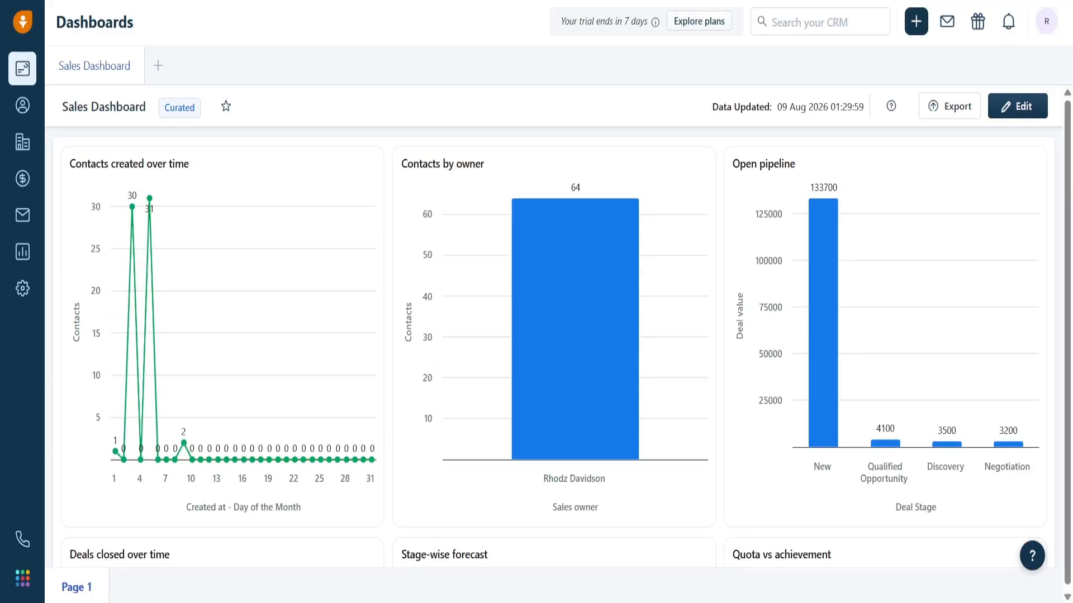
# Open the personal settings of the signed-in user from the CRM dashboard
pyautogui.click(1044, 28)
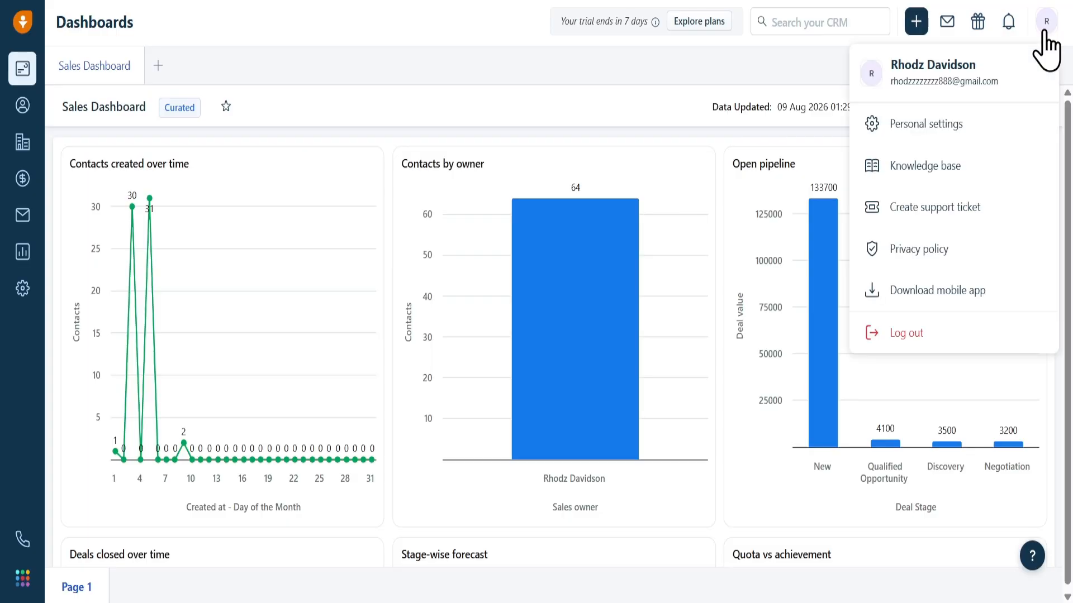
pyautogui.click(956, 124)
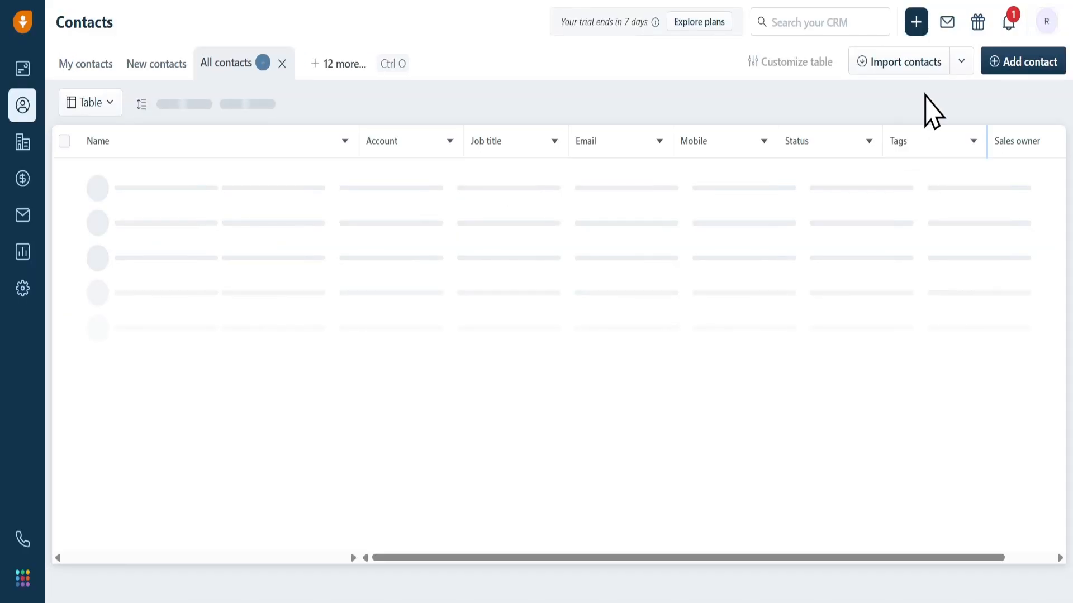
# Import a CSV or Excel file containing only contacts, accepting the proposed field mapping and creating new contacts
pyautogui.click(960, 61)
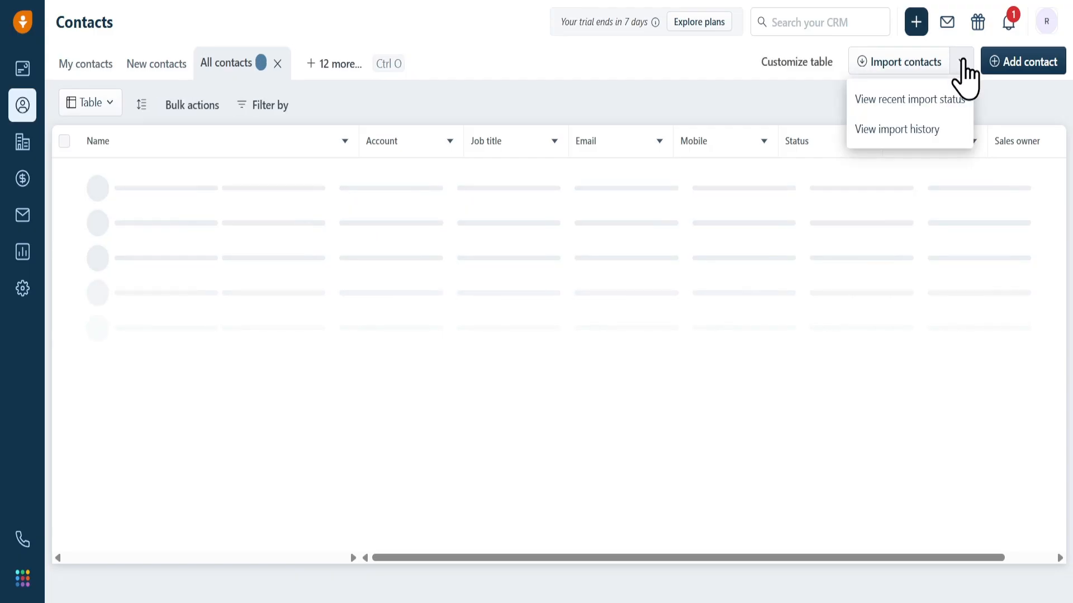
pyautogui.click(914, 61)
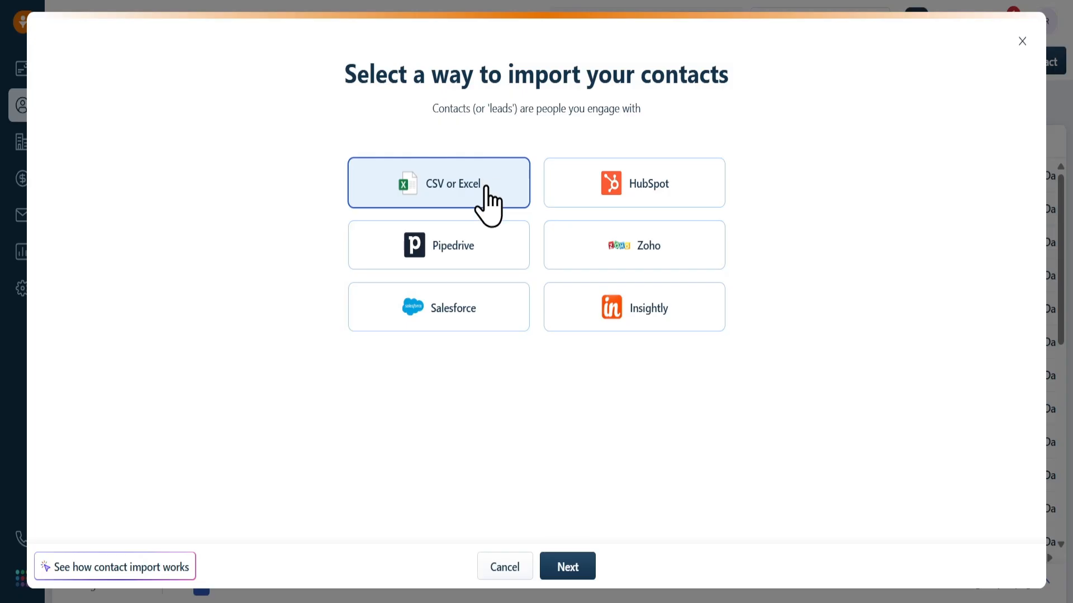
pyautogui.click(561, 567)
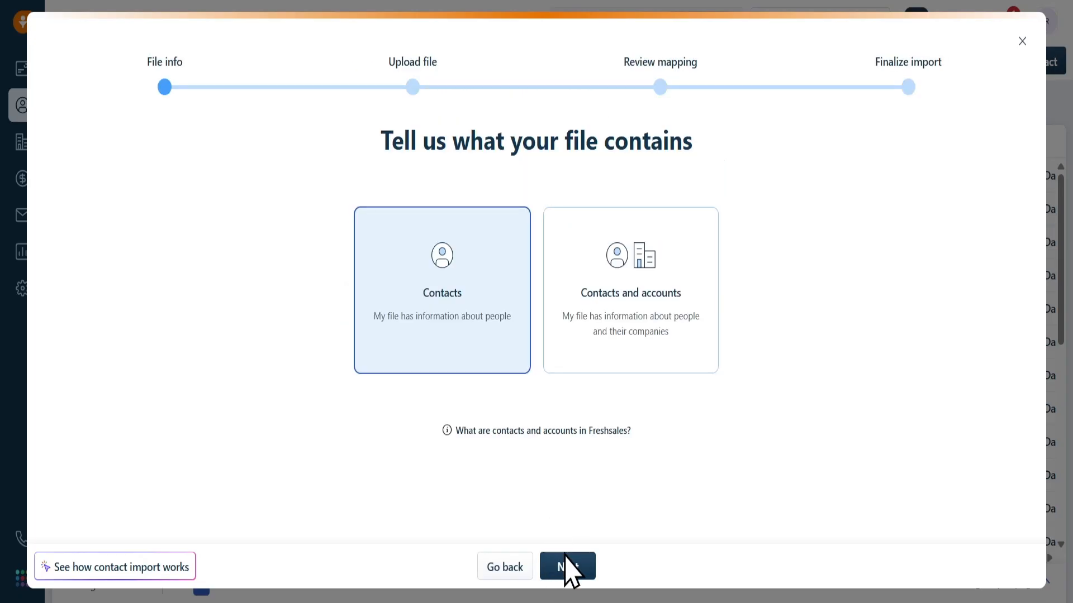
pyautogui.click(567, 568)
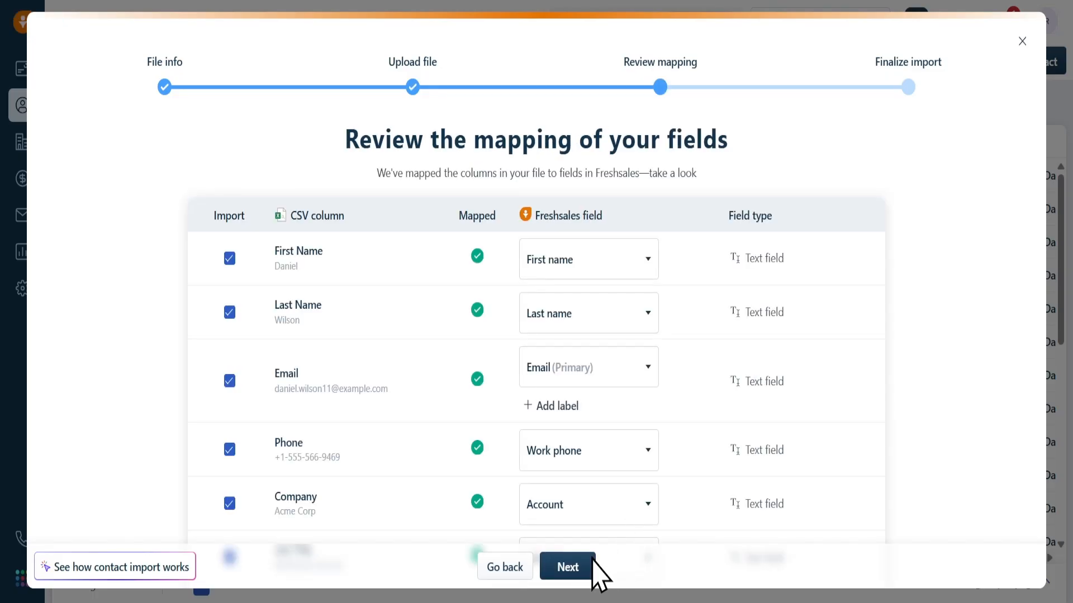
pyautogui.click(583, 562)
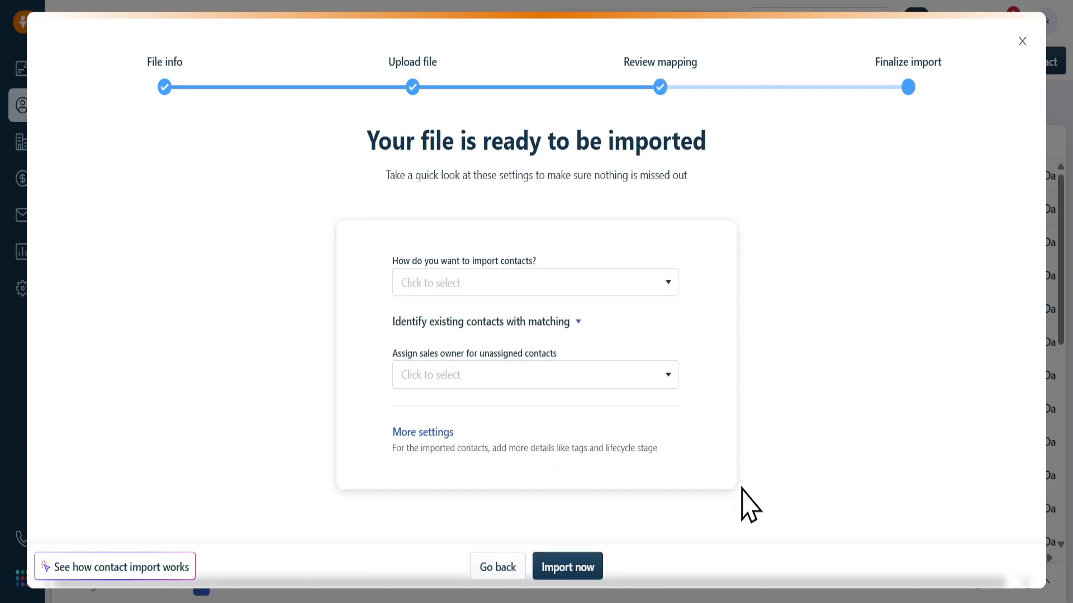
pyautogui.click(558, 567)
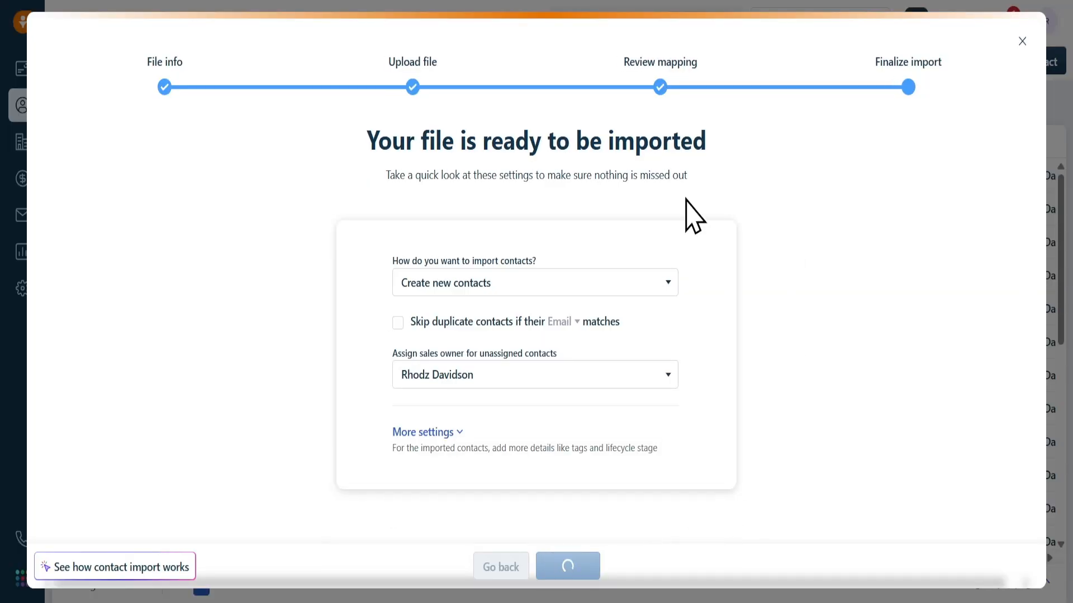